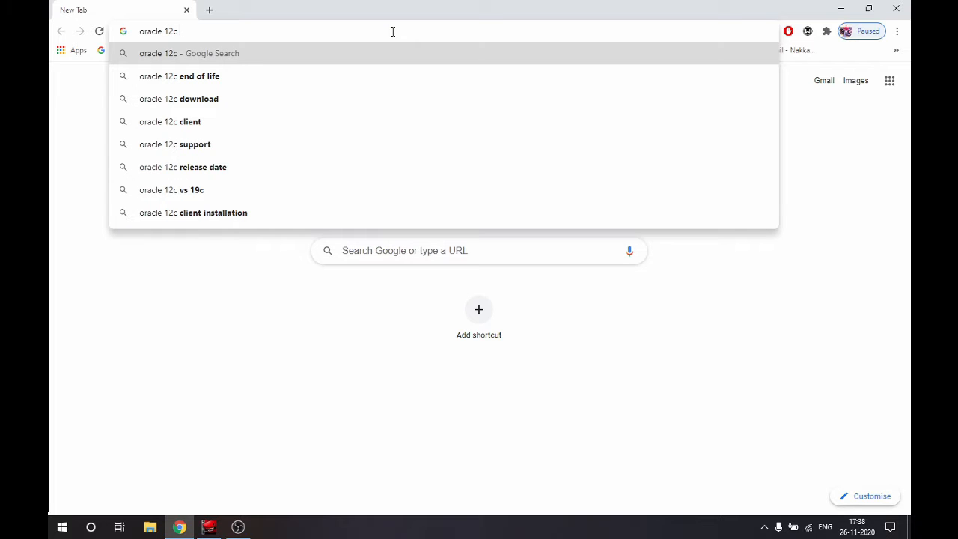
Search Chrome for 'oracle 12c database download' using the address-bar suggestion.
type("database")
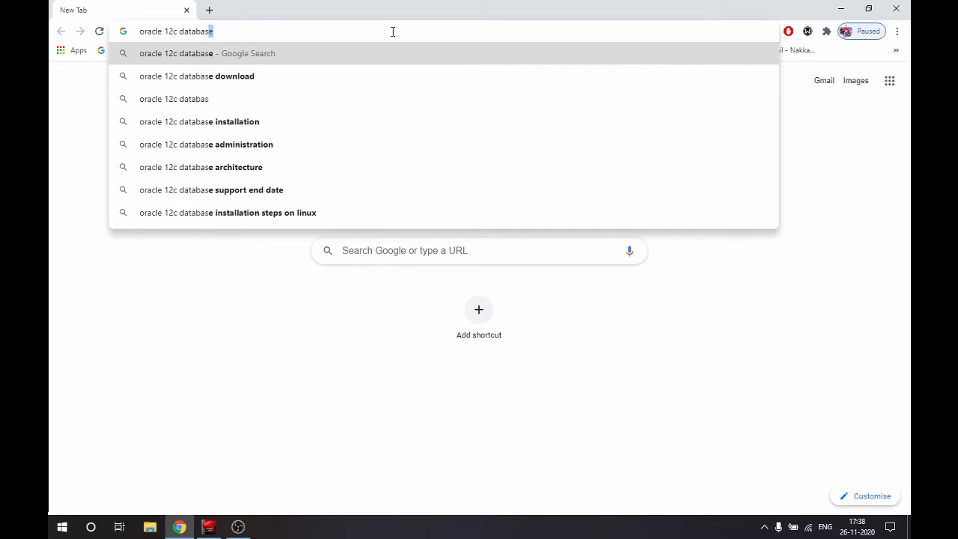
key("Down")
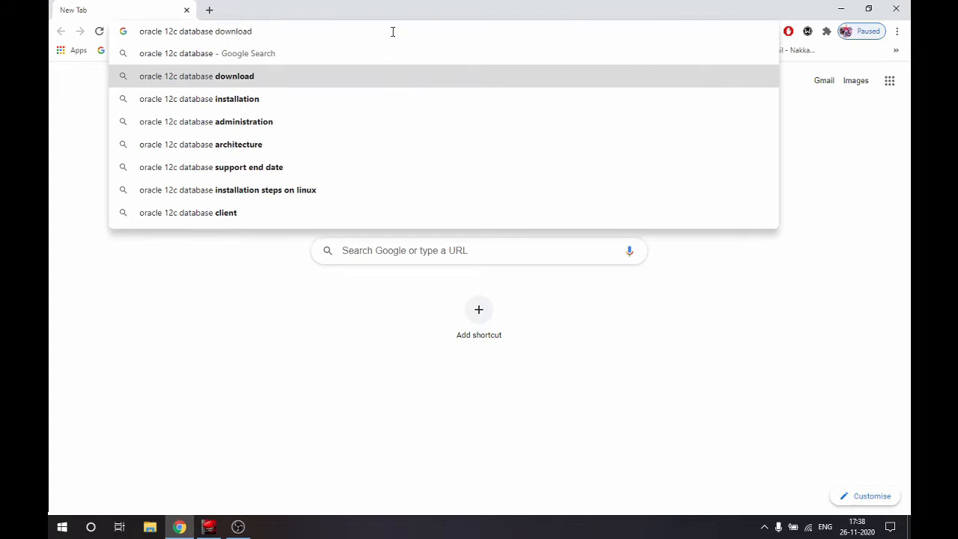
key("Return")
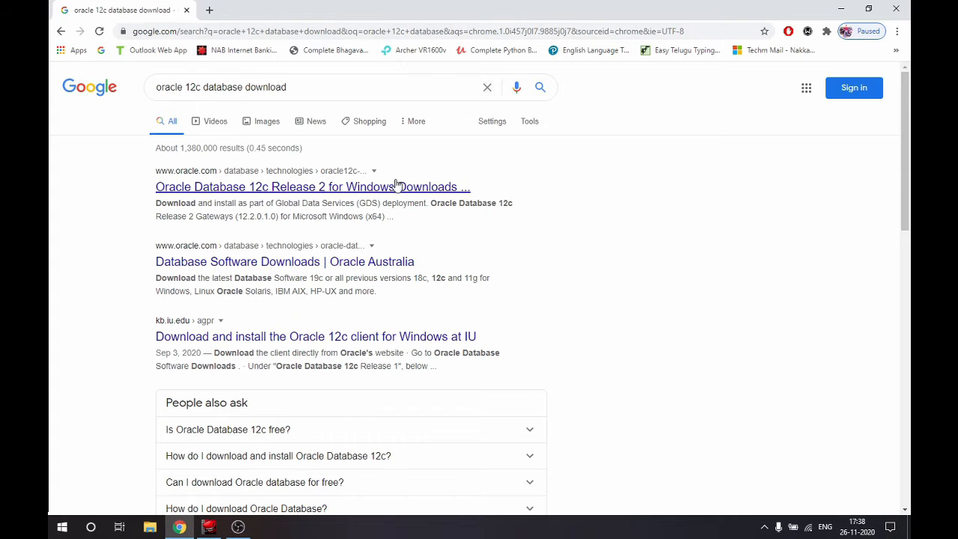
Open oracle.com's Database 12c Release 2 for Windows downloads page listing winx64_12201_database.zip.
left_click(397, 187)
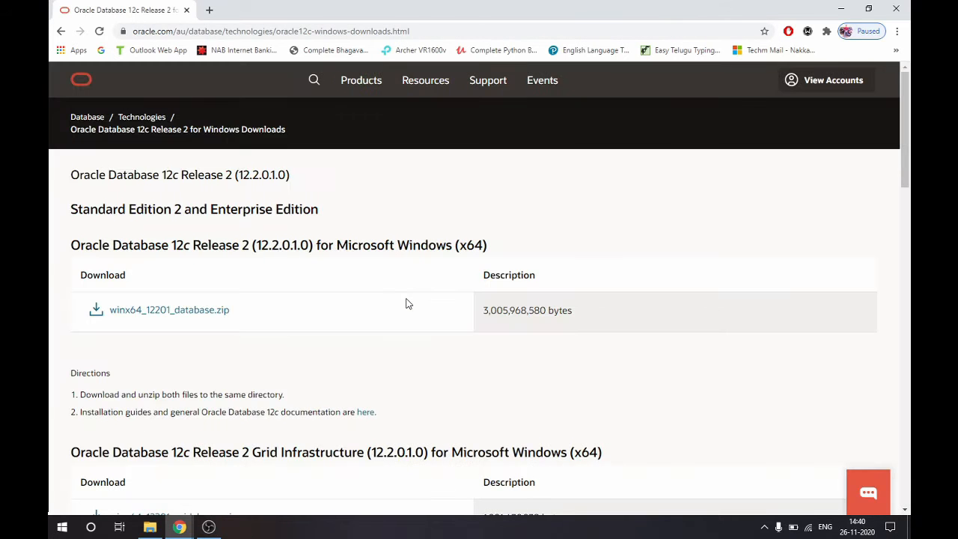
left_click(377, 33)
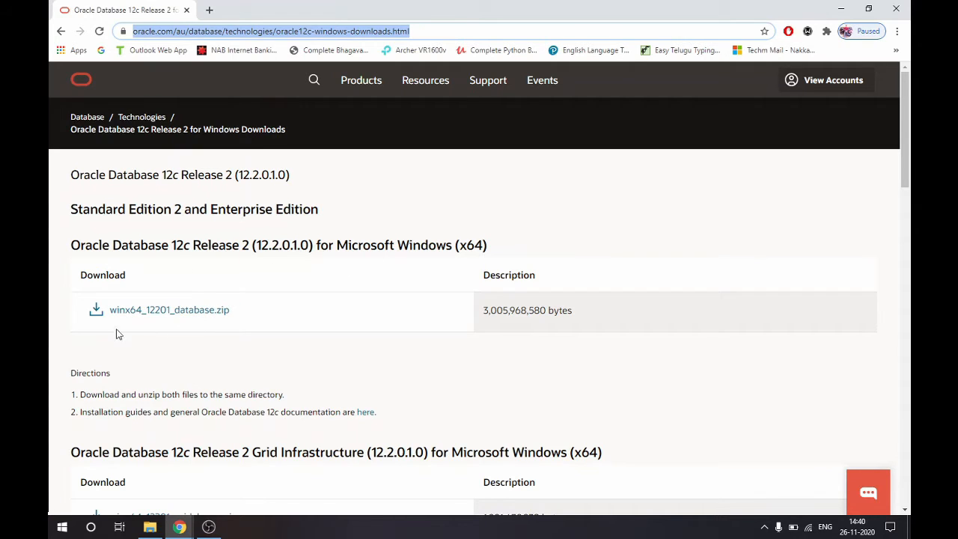
Extract winx64_12201_database.zip in Downloads into the suggested winx64_12201_database folder.
mouse_move(155, 531)
left_click(135, 477)
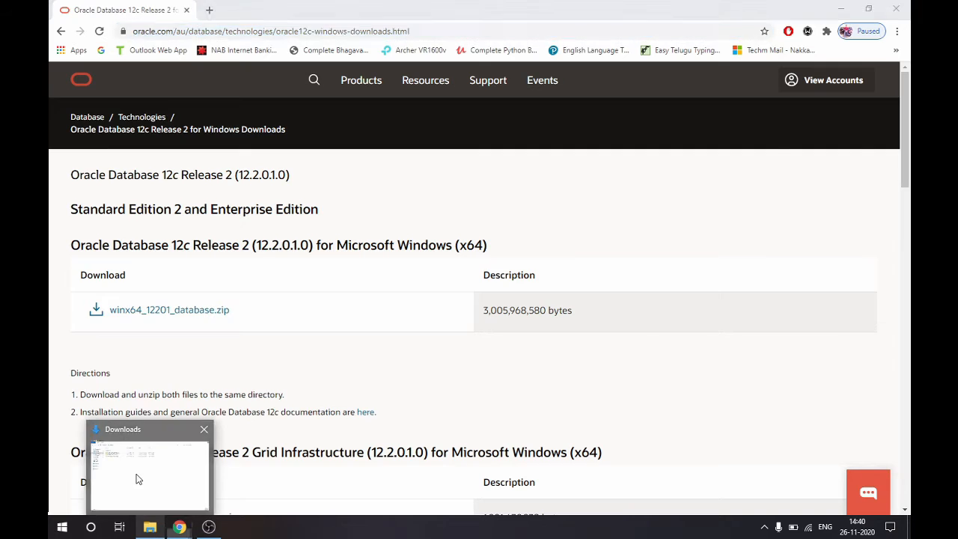
left_click(207, 98)
right_click(207, 98)
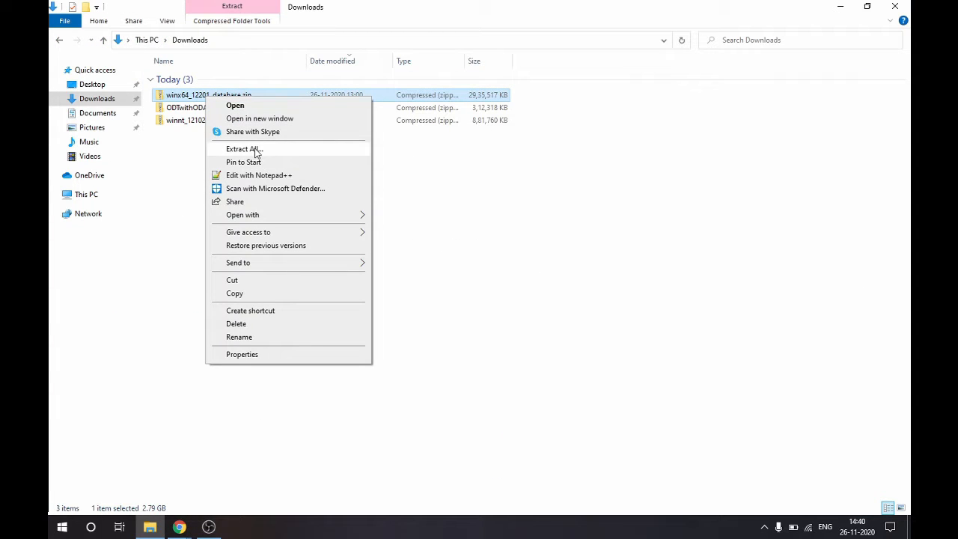
left_click(256, 150)
left_click(591, 382)
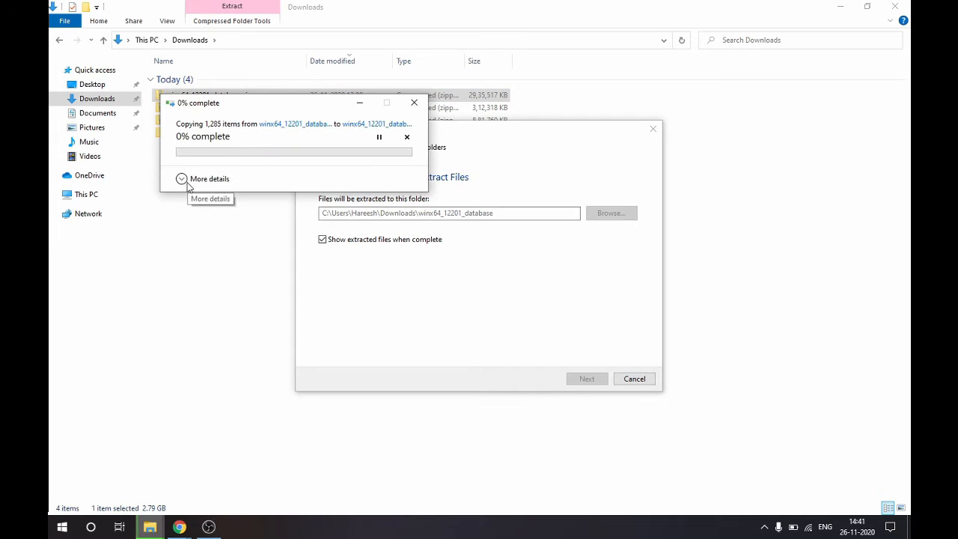
left_click(187, 182)
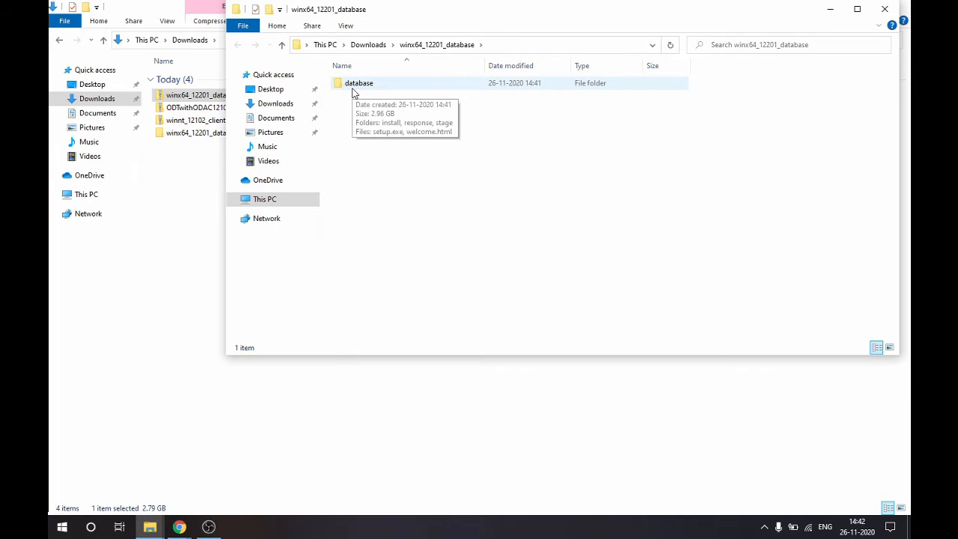
Open the extracted database folder and run setup.exe as administrator.
left_click(355, 90)
double_click(355, 90)
left_click(367, 121)
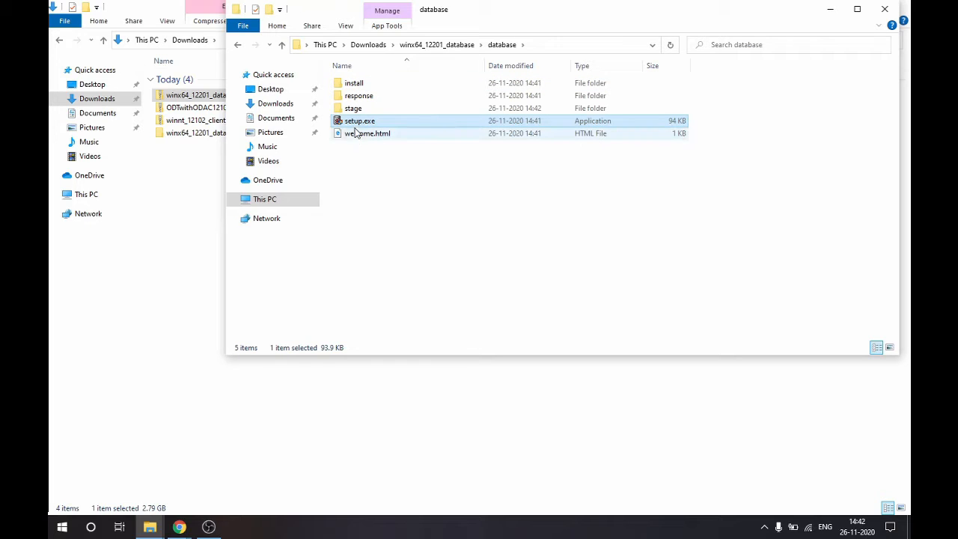
right_click(359, 123)
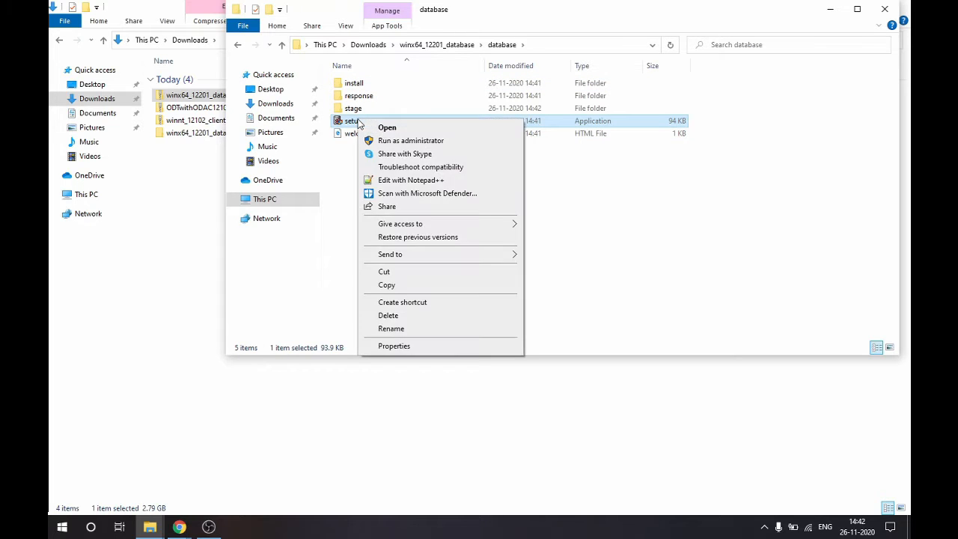
left_click(390, 141)
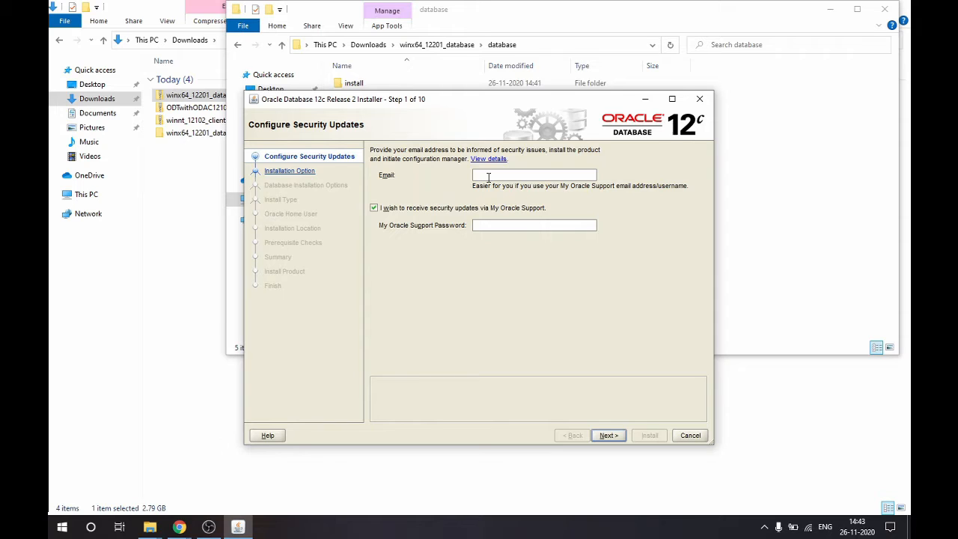
Continue past Configure Security Updates with no email, confirming the warning with Yes.
left_click(608, 436)
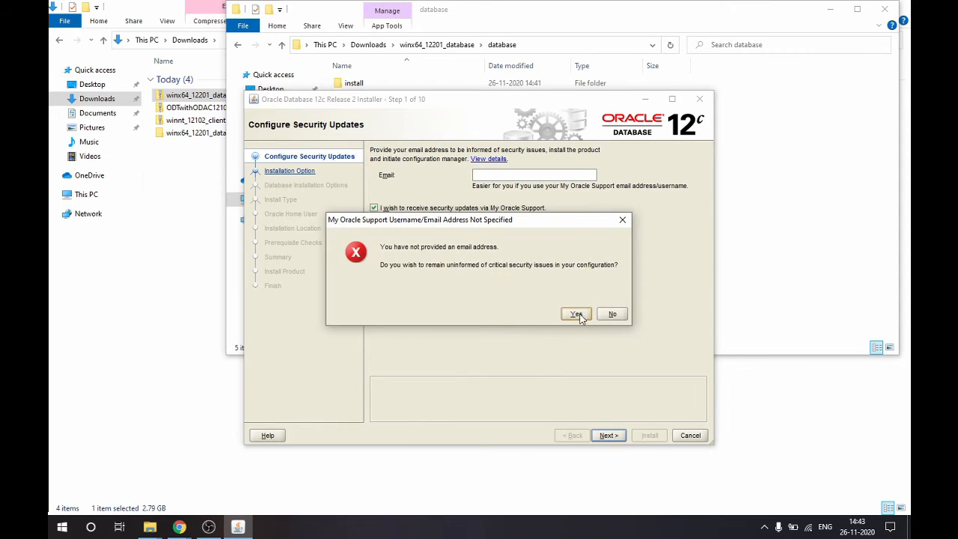
left_click(581, 315)
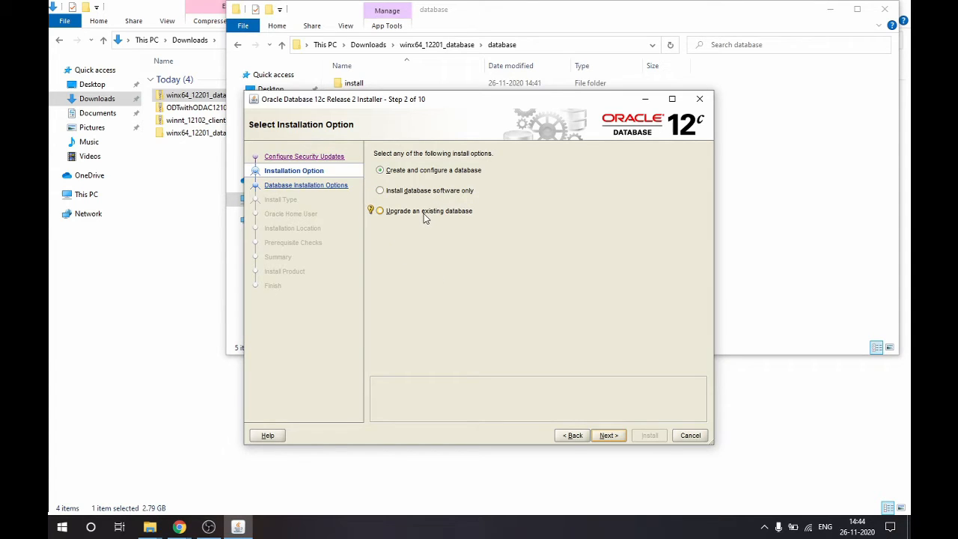
Choose 'Create and configure a database' as the installation option and continue.
left_click(399, 174)
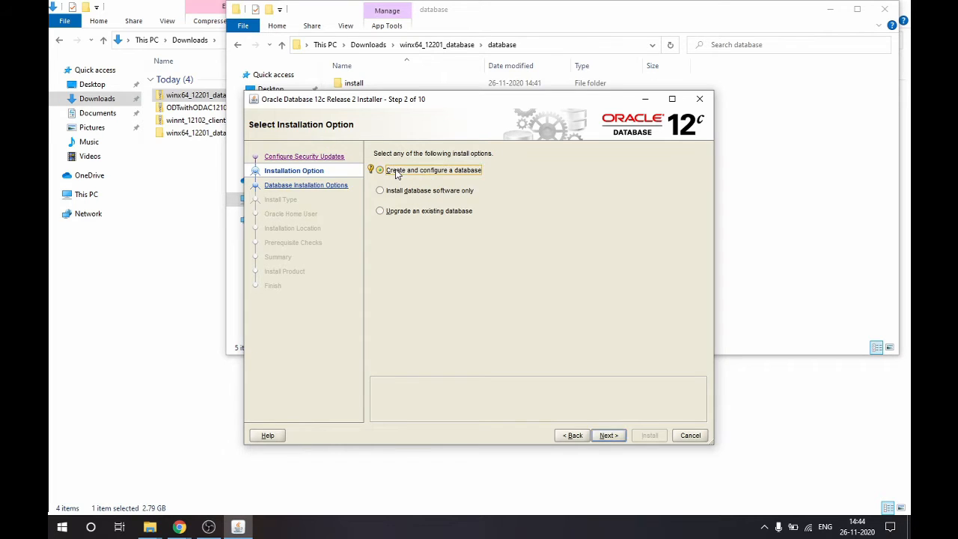
left_click(611, 436)
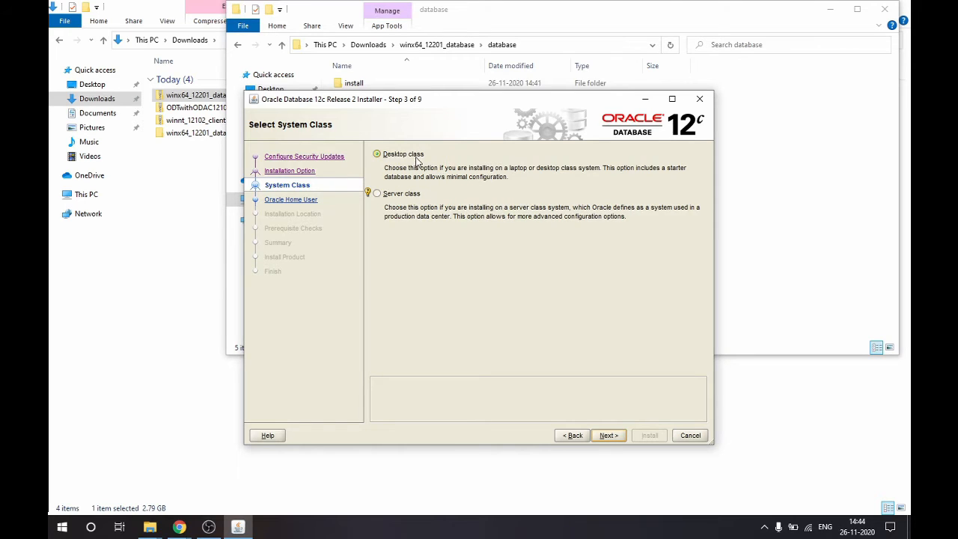
Keep Desktop class and use the Windows Built-in Account as Oracle home user, accepting INS-35810.
left_click(608, 435)
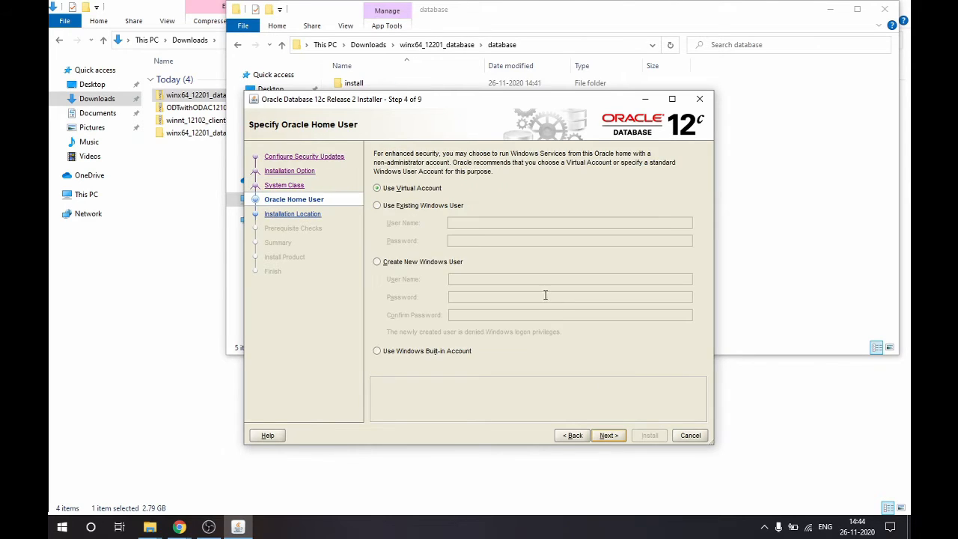
left_click(408, 351)
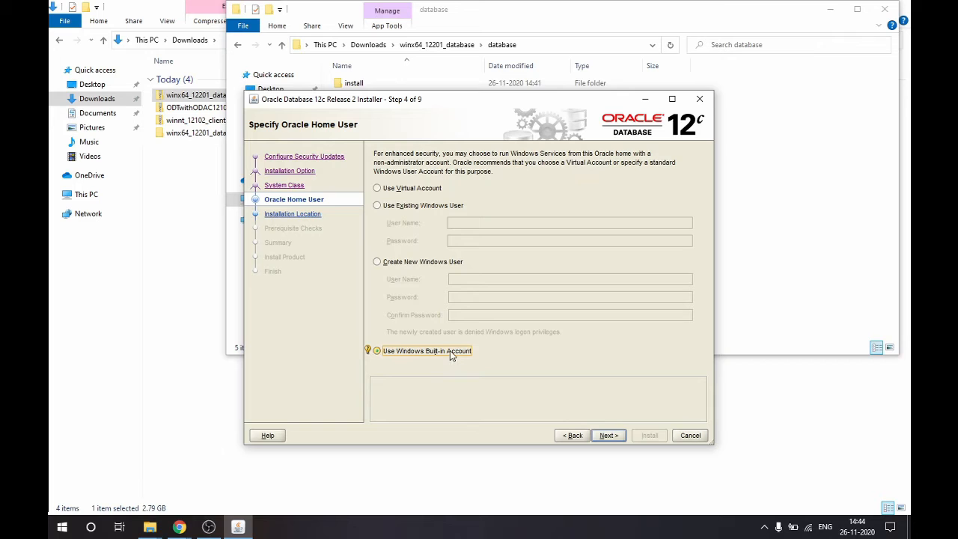
left_click(608, 437)
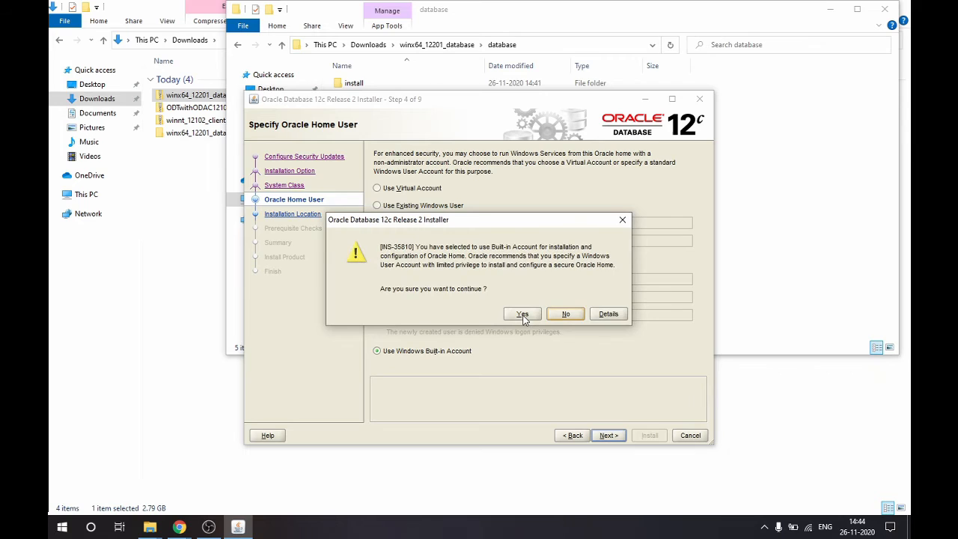
left_click(523, 315)
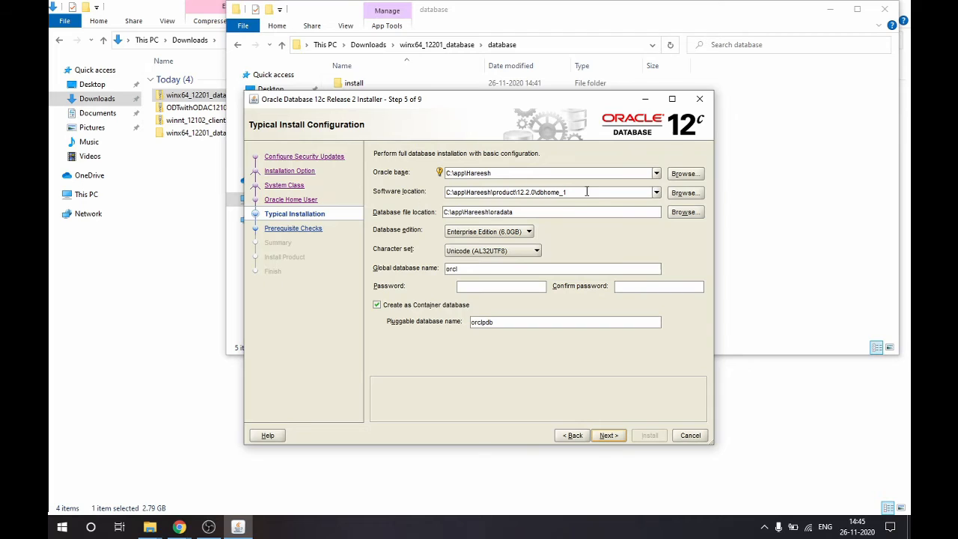
Review the Oracle base, software location and database file location paths.
left_click_drag(587, 193, 421, 174)
left_click_drag(509, 173, 420, 168)
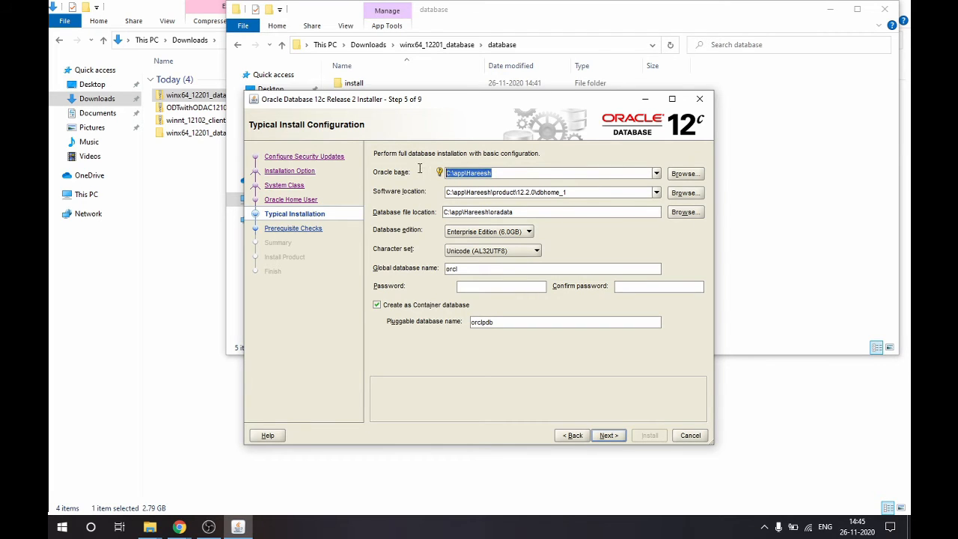
left_click_drag(604, 197, 413, 180)
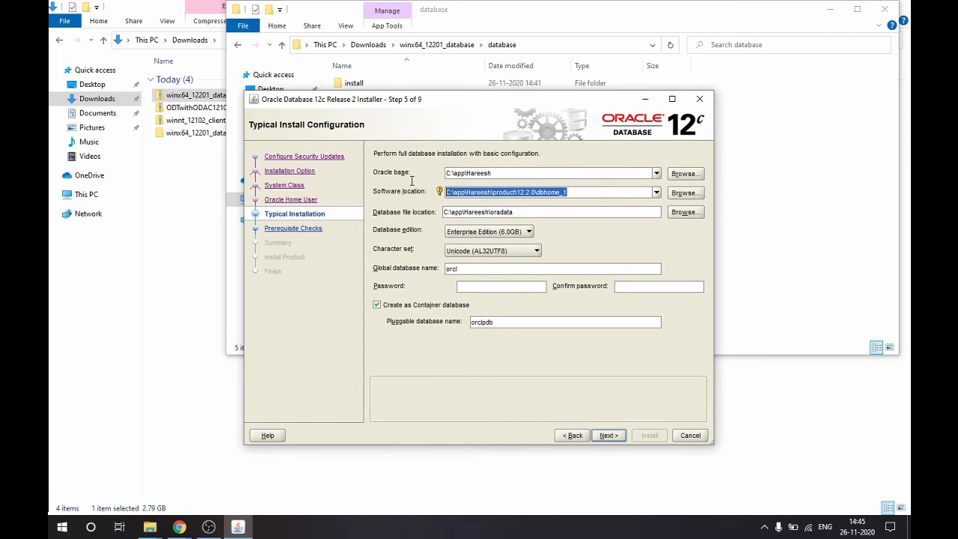
left_click(581, 215)
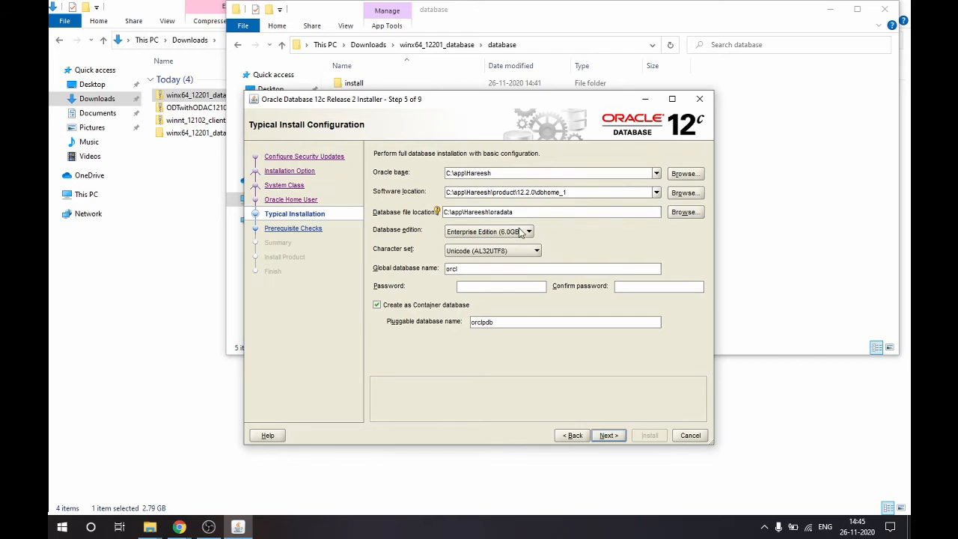
Set character set to OS Locale (WE8MSWIN1252) and submit, accepting the admin password warning.
left_click(524, 252)
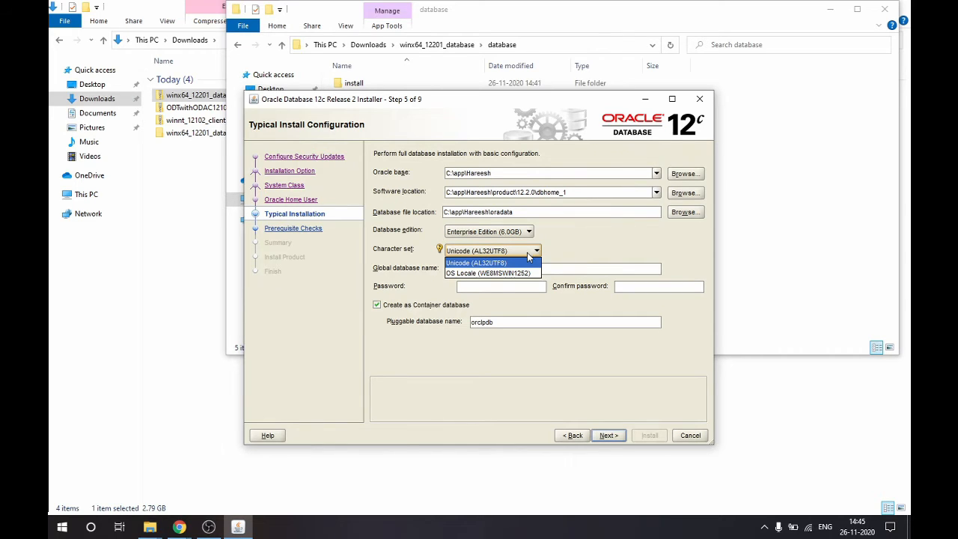
left_click(527, 273)
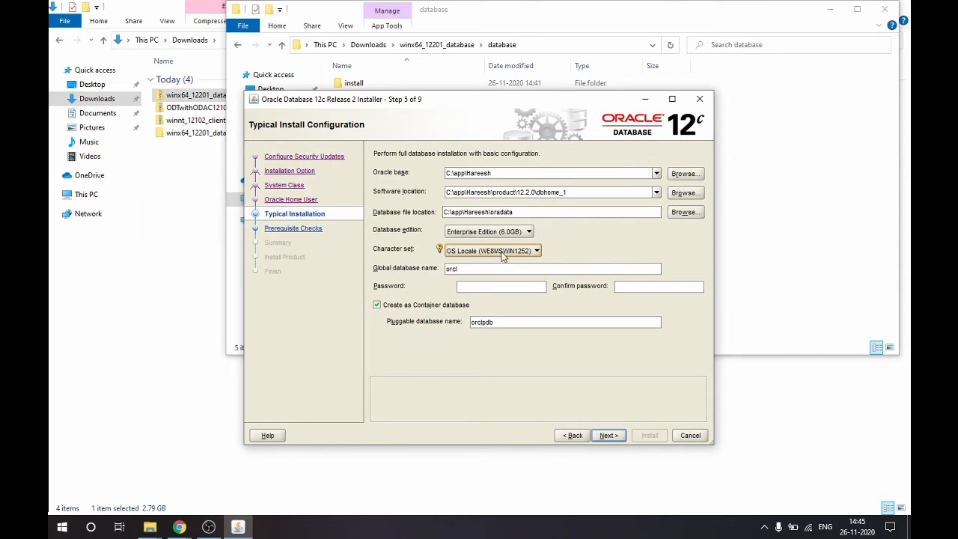
left_click(473, 272)
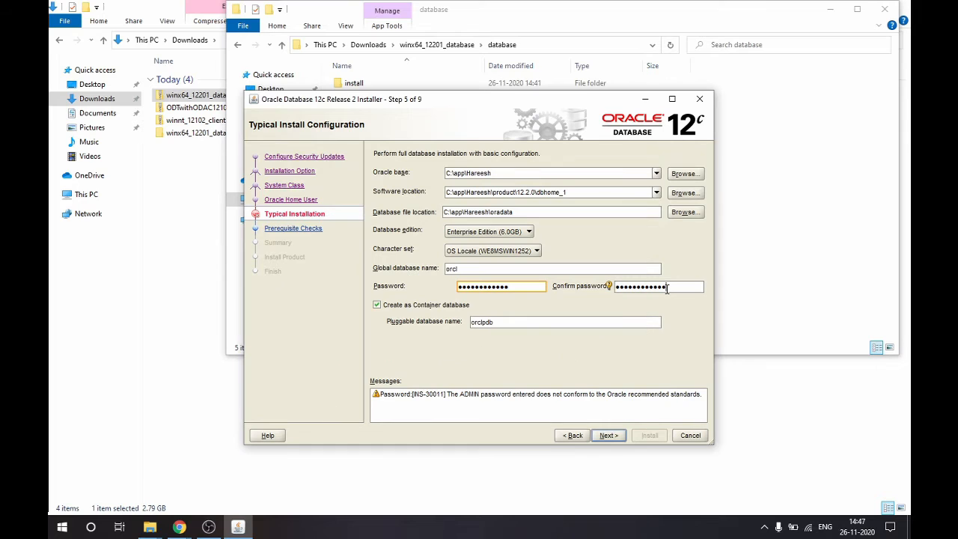
left_click(610, 437)
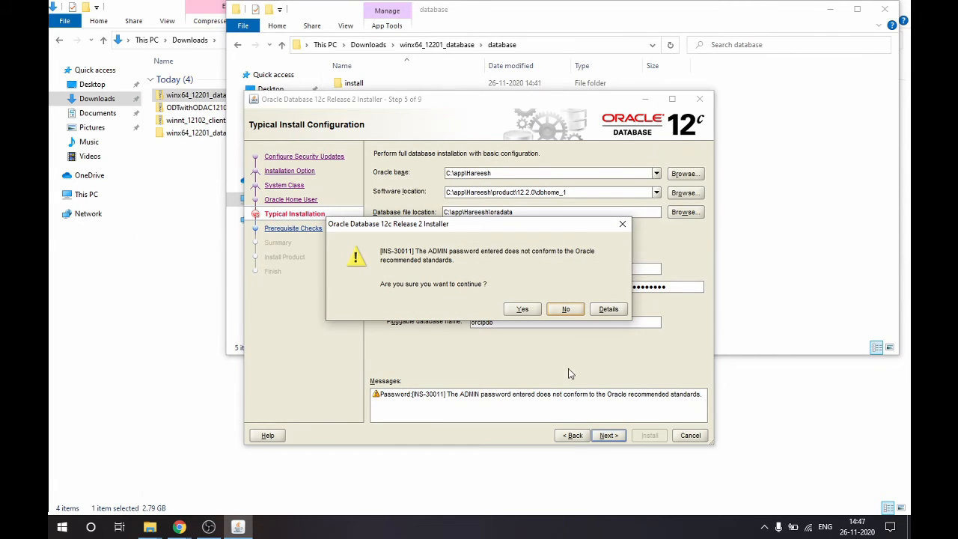
left_click(526, 310)
left_click(523, 309)
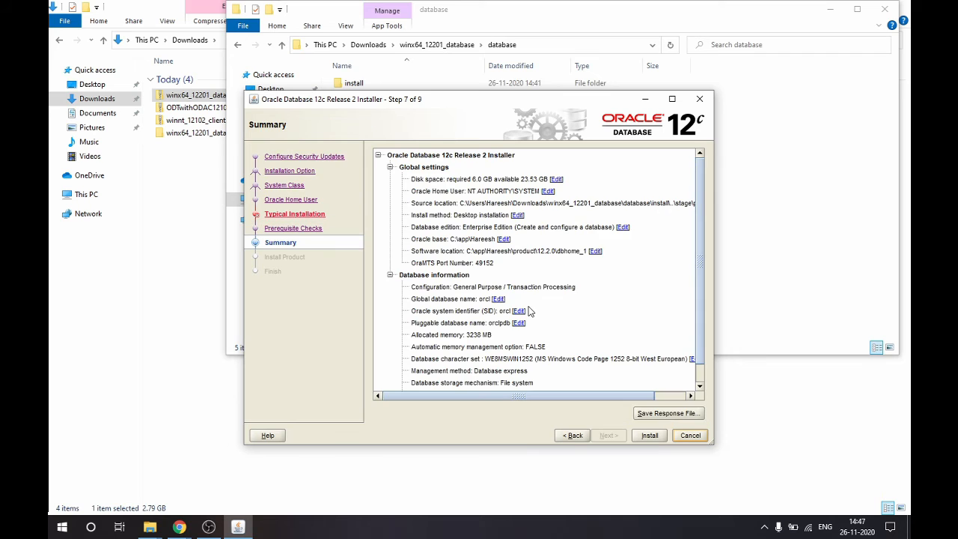
Start the install from the Summary page, allow Java through the firewall, and close the installer.
scroll(534, 318, "down", 1)
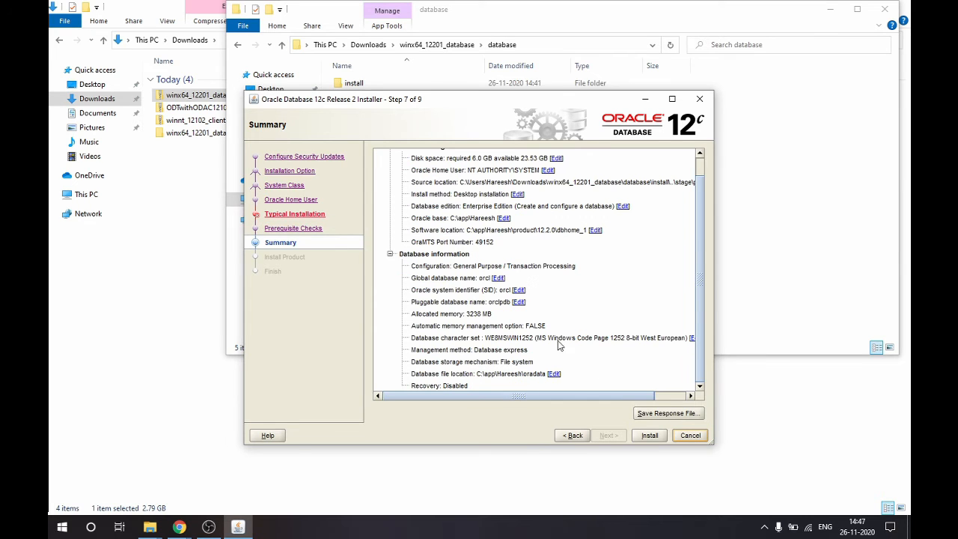
left_click(648, 437)
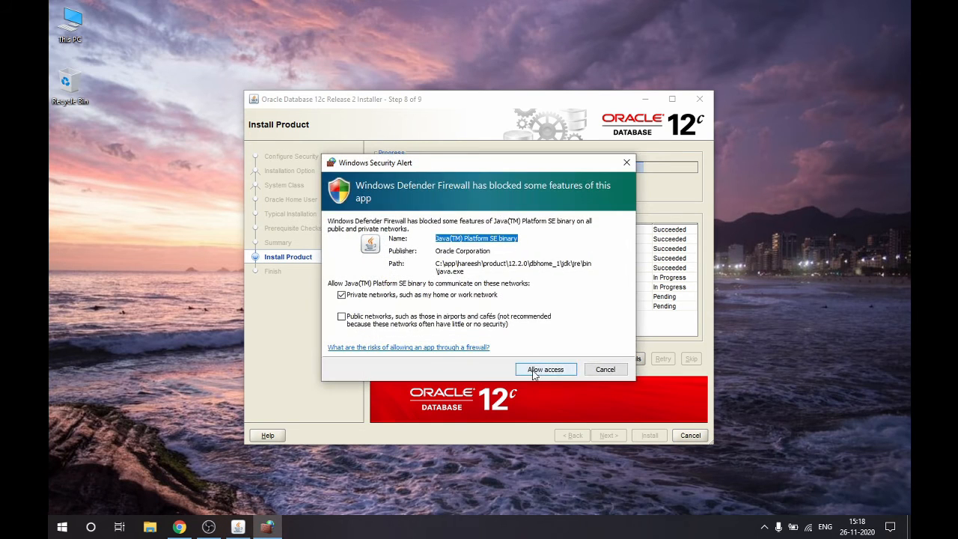
left_click(534, 371)
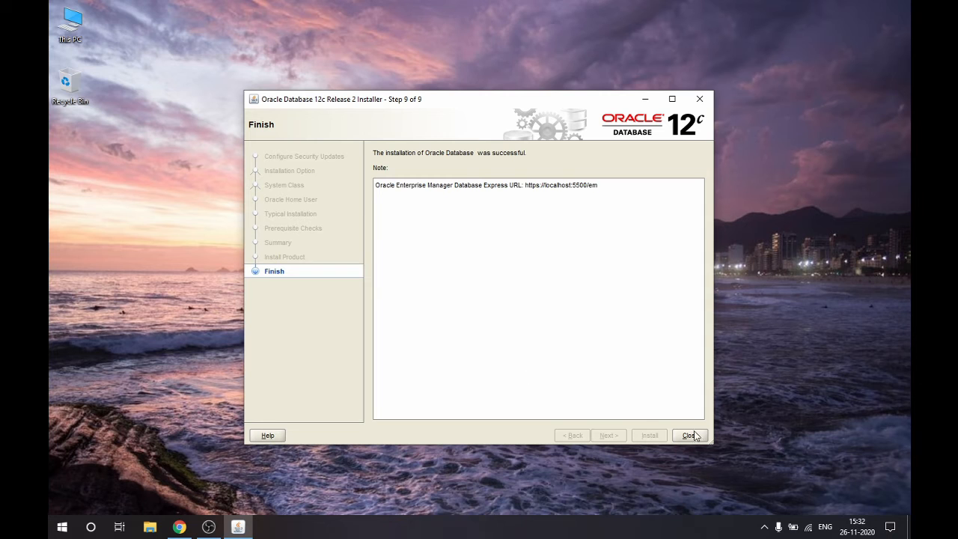
left_click(690, 435)
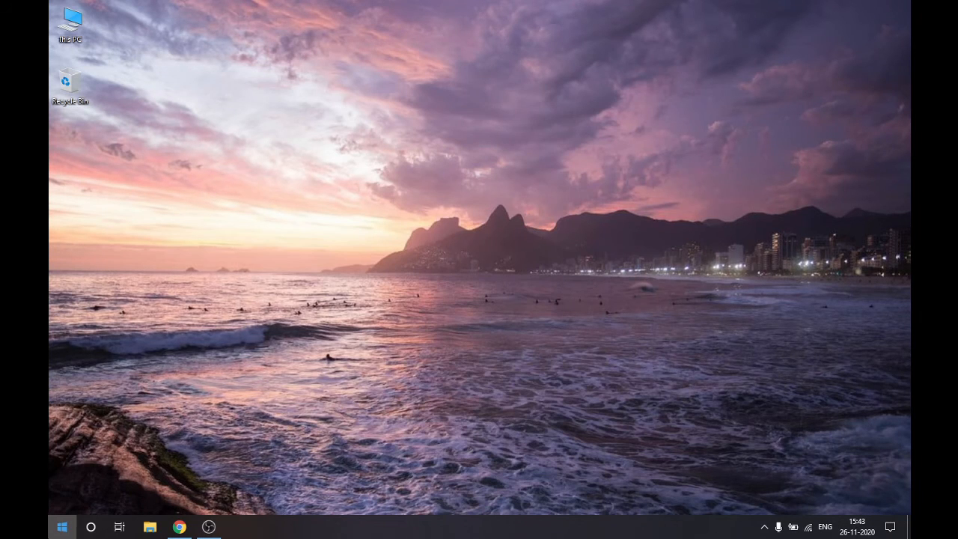
Launch SQL Developer from the Start menu's Oracle - OraDB12Home1 folder.
left_click(62, 528)
scroll(136, 404, "down", 15)
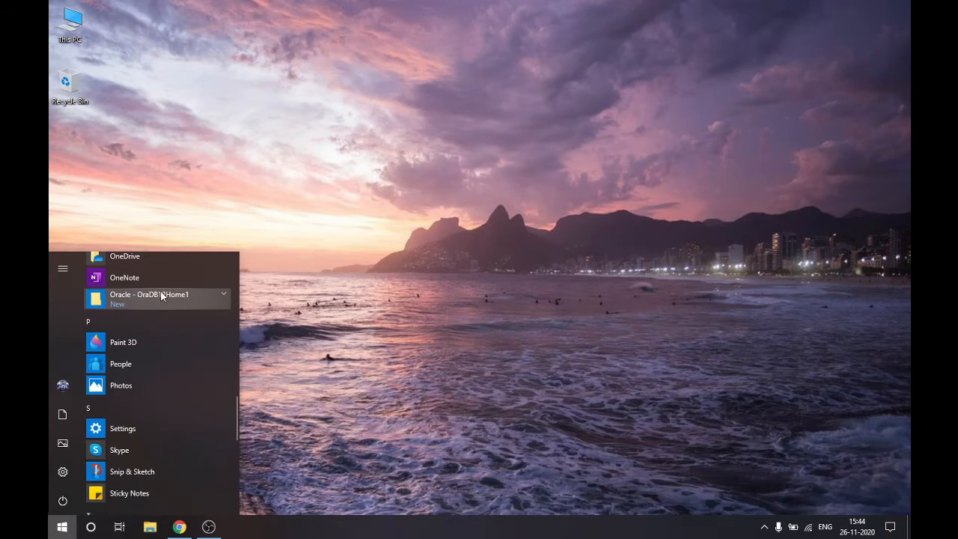
left_click(159, 294)
scroll(145, 421, "down", 5)
left_click(123, 341)
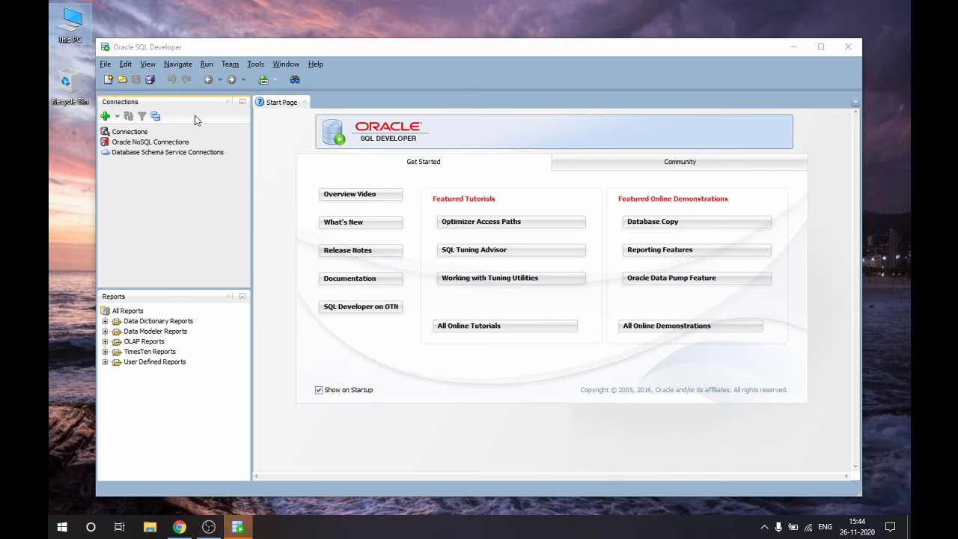
Start a new connection named local for user SYSTEM, with the password saved.
right_click(145, 133)
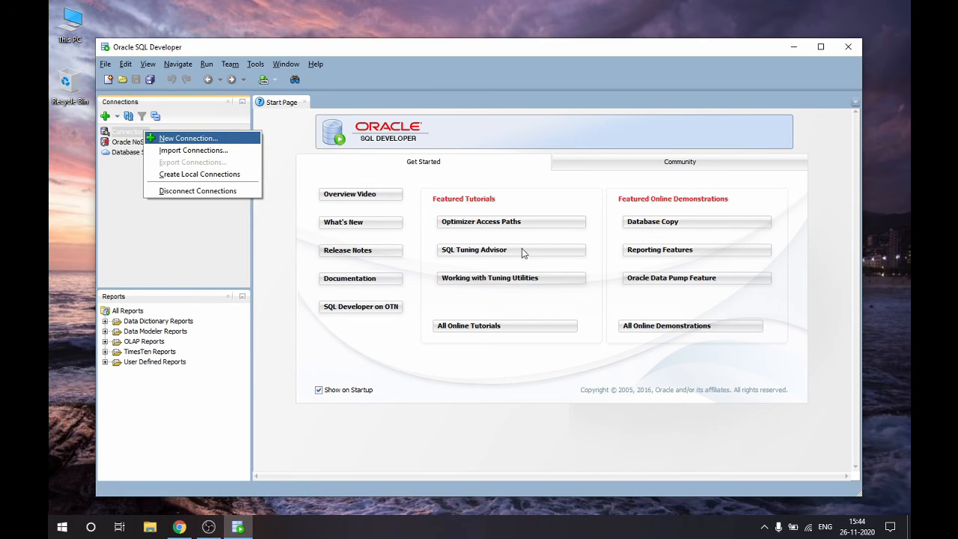
key("Return")
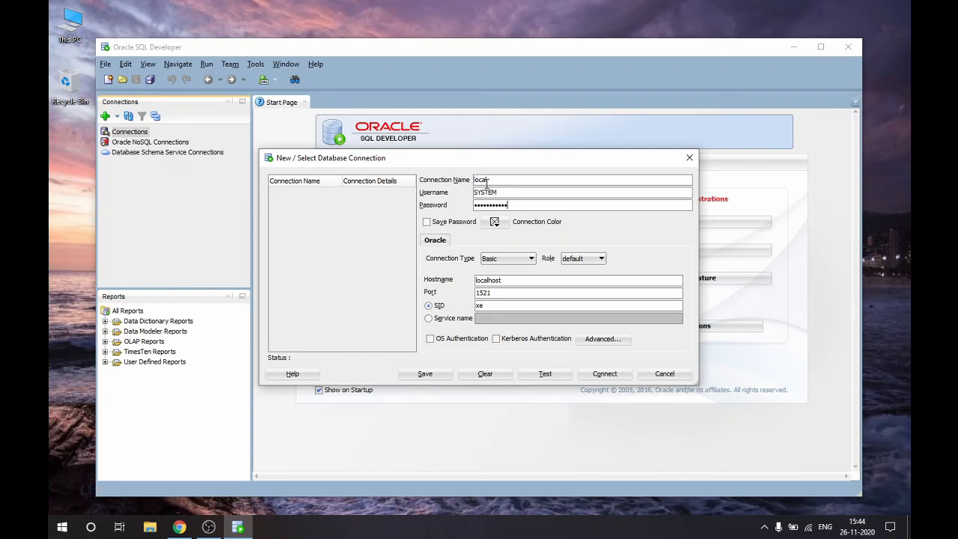
left_click(448, 221)
Set the SID to orcl, test the connection successfully, and connect.
left_click(487, 308)
type("orcl")
left_click(544, 376)
left_click(604, 374)
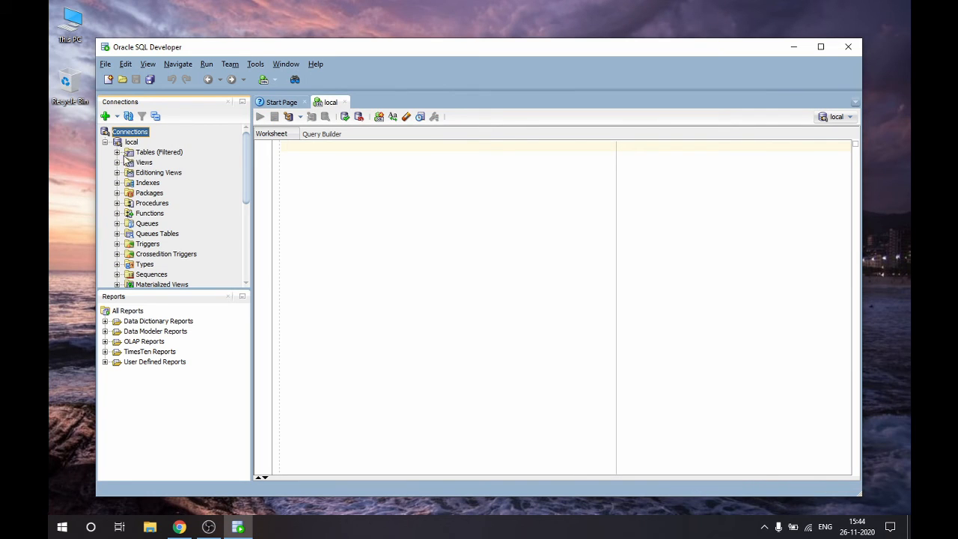
Expand Tables, view the MVIEW$_ADV_LEVEL column definitions, then close that view.
left_click(116, 153)
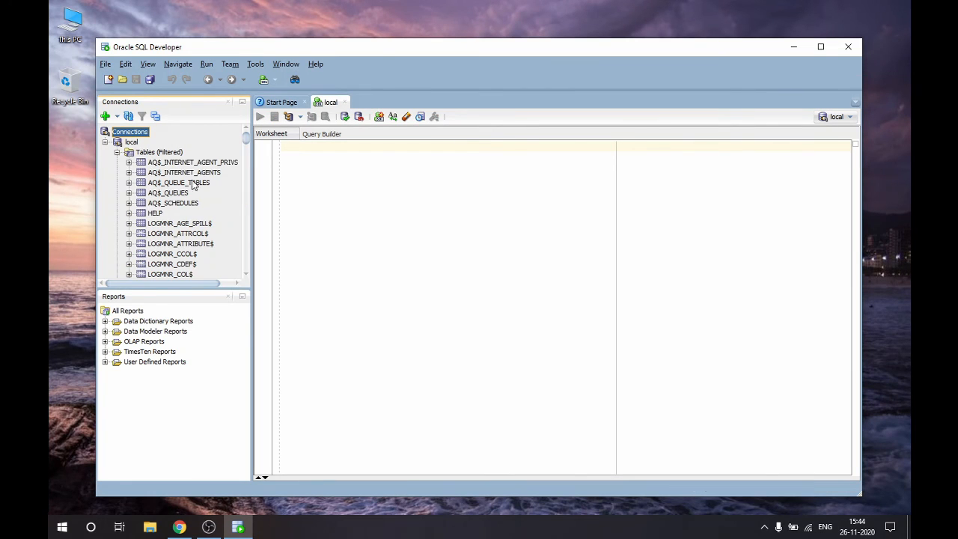
scroll(192, 191, "down", 3)
scroll(192, 191, "down", 10)
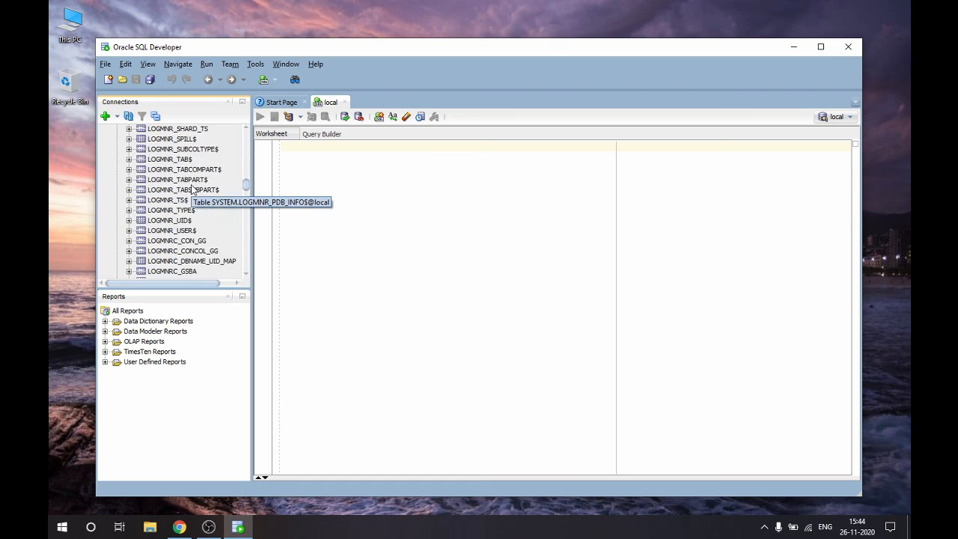
scroll(193, 191, "down", 10)
left_click_drag(192, 189, 357, 228)
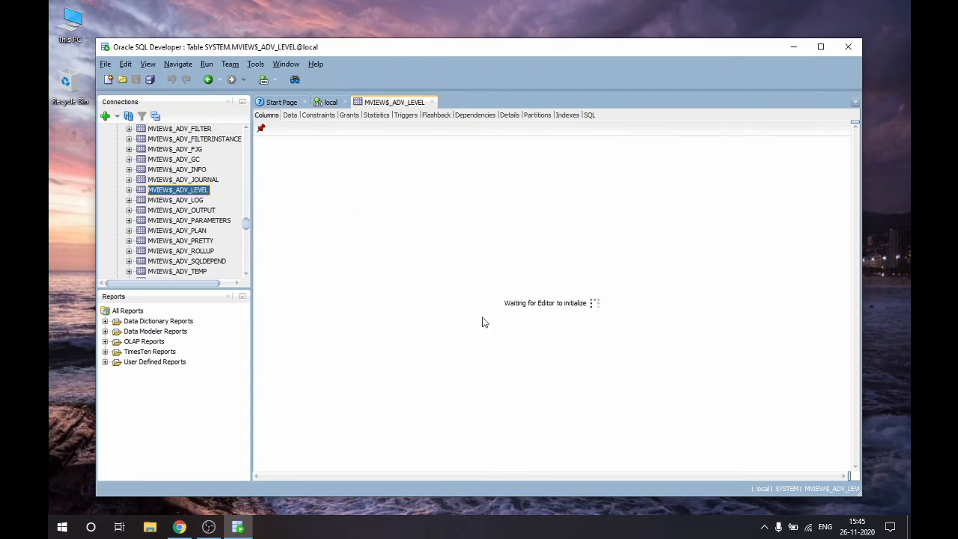
left_click(433, 102)
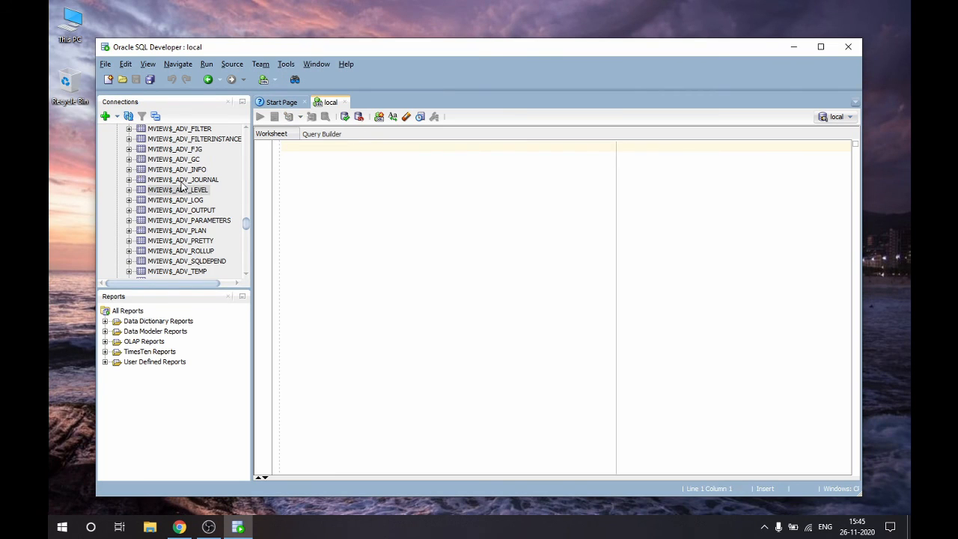
Generate a SELECT statement for MVIEW$_ADV_LEVEL in the worksheet and run it.
left_click_drag(183, 190, 308, 210)
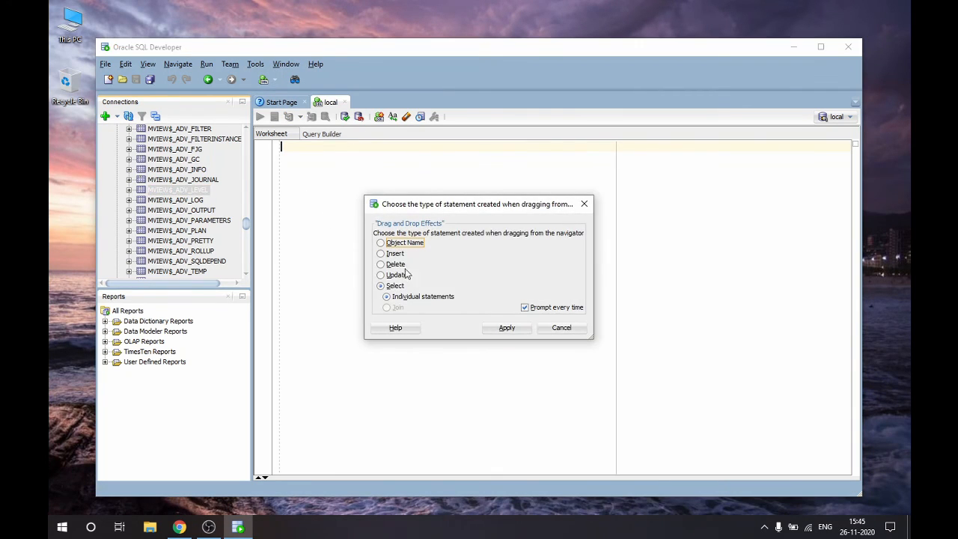
left_click(507, 328)
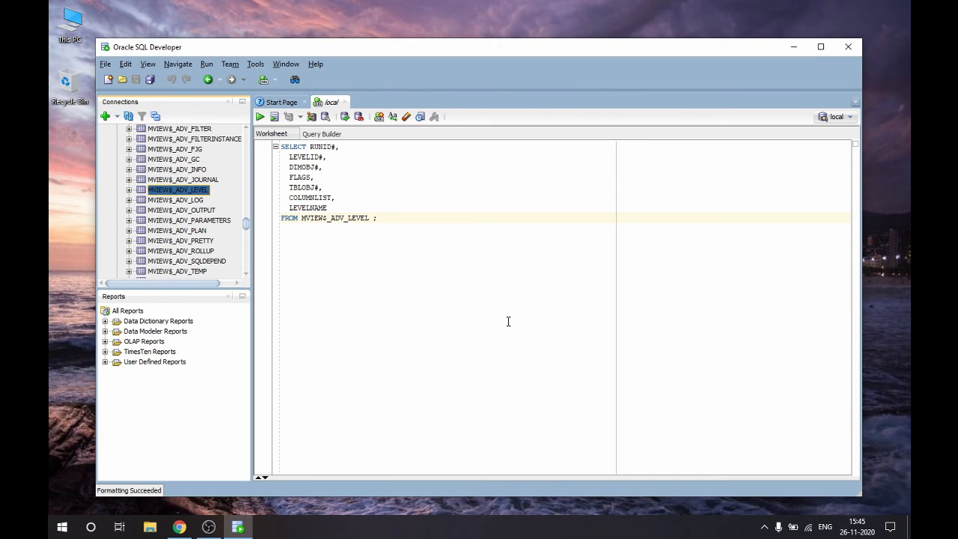
left_click(261, 118)
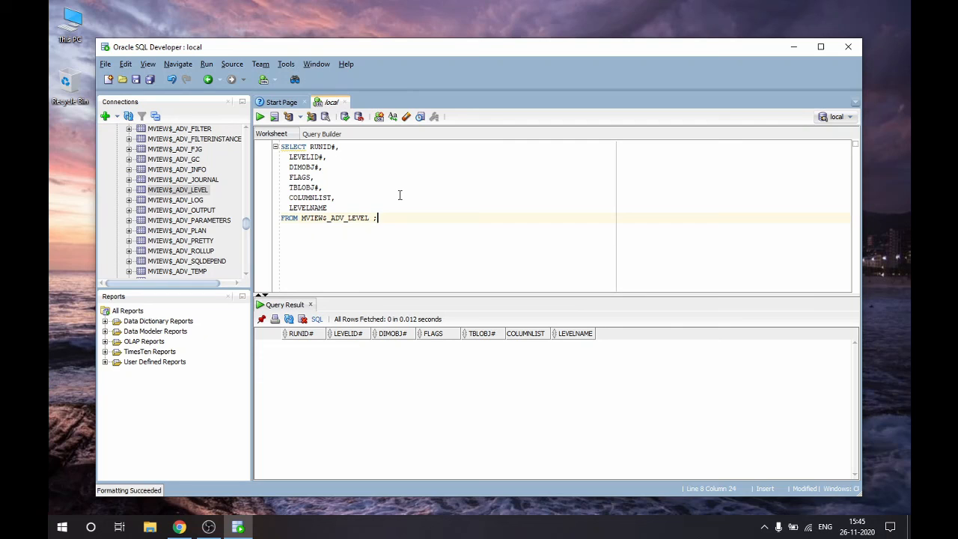
Close the local worksheet without saving and collapse the Tables list.
left_click(344, 102)
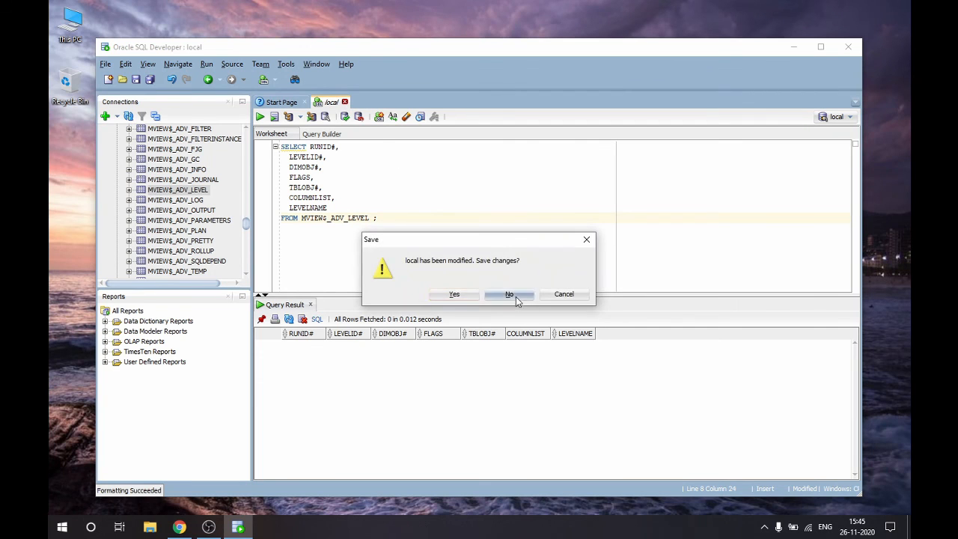
left_click(509, 295)
left_click_drag(248, 225, 248, 131)
left_click(118, 153)
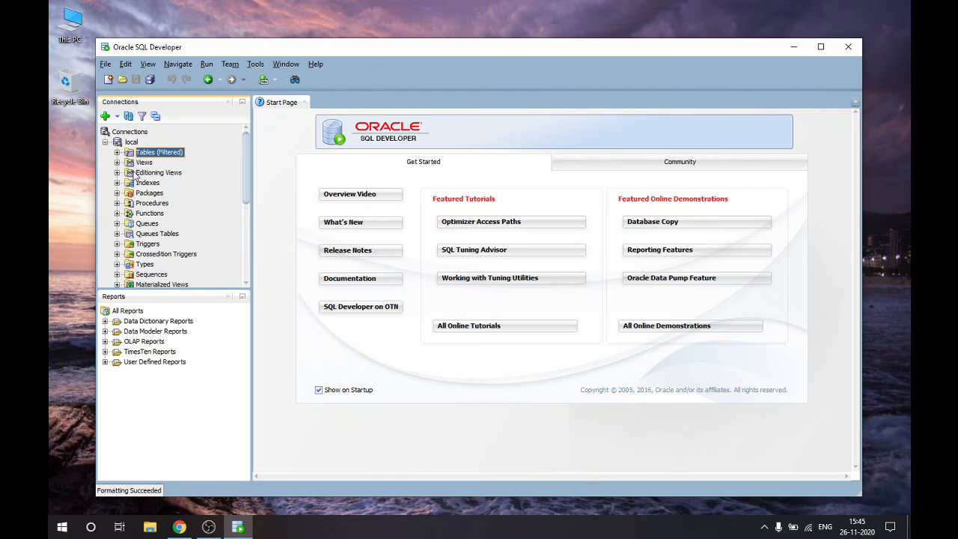
Expand Other Users and scroll through the schemas from ANONYMOUS to XS$NULL.
scroll(140, 196, "down", 3)
scroll(140, 232, "down", 2)
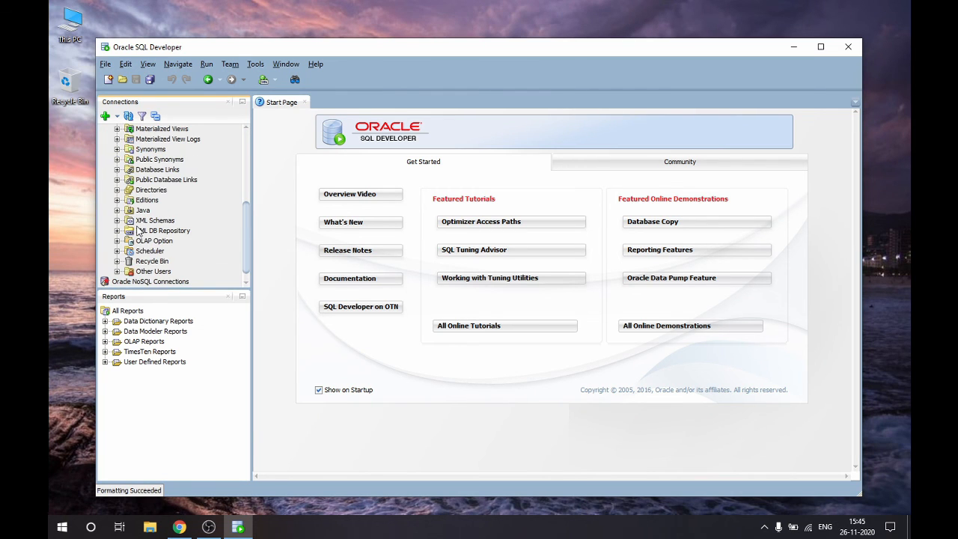
left_click(117, 271)
scroll(180, 251, "down", 4)
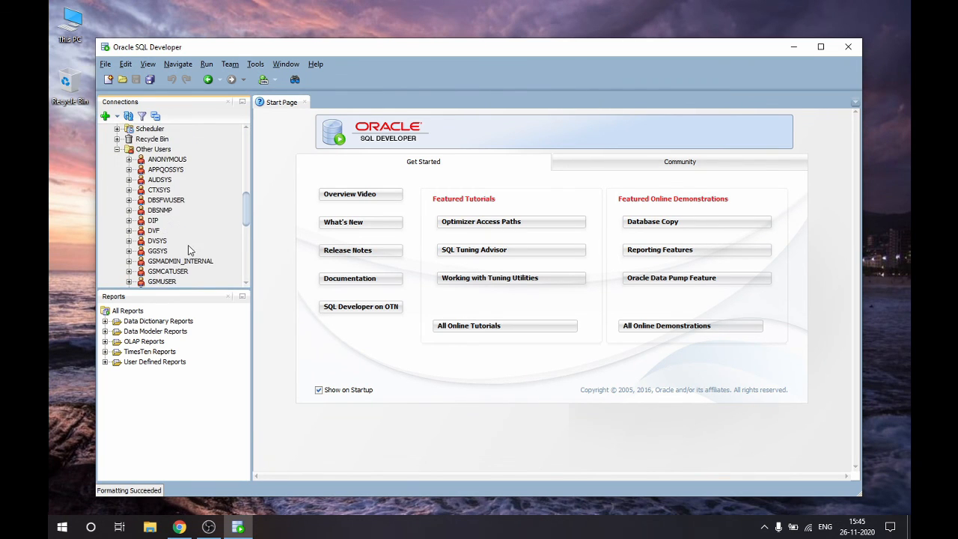
scroll(188, 250, "down", 2)
scroll(189, 250, "down", 5)
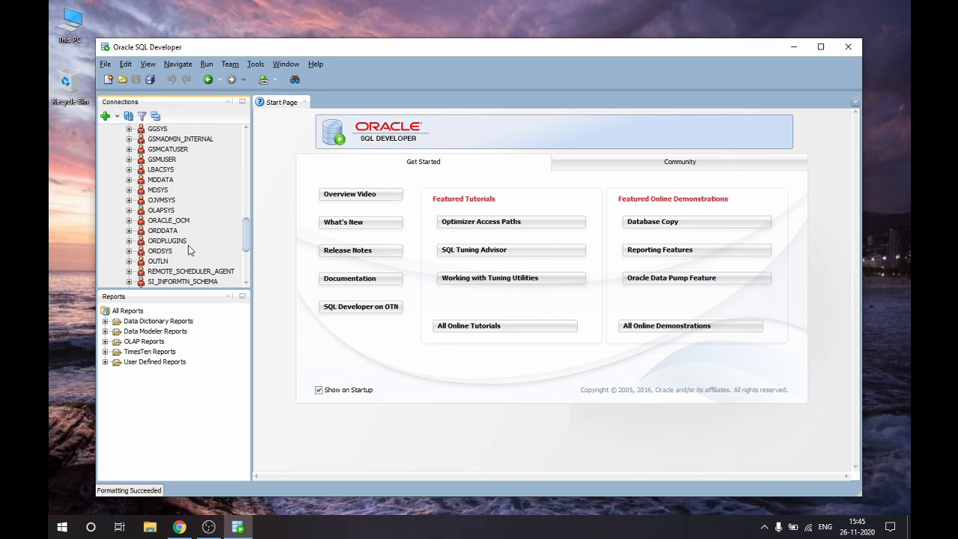
scroll(188, 250, "down", 1)
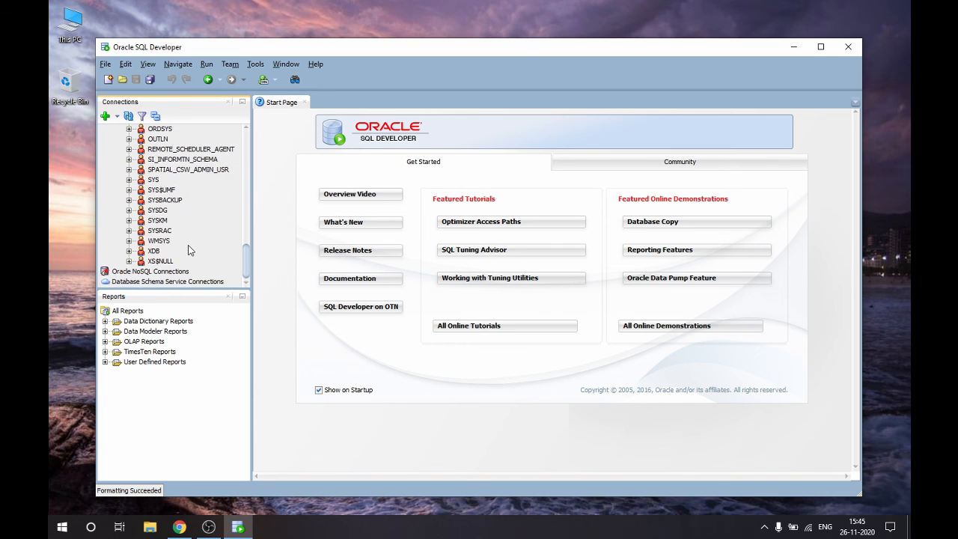
scroll(189, 250, "up", 4)
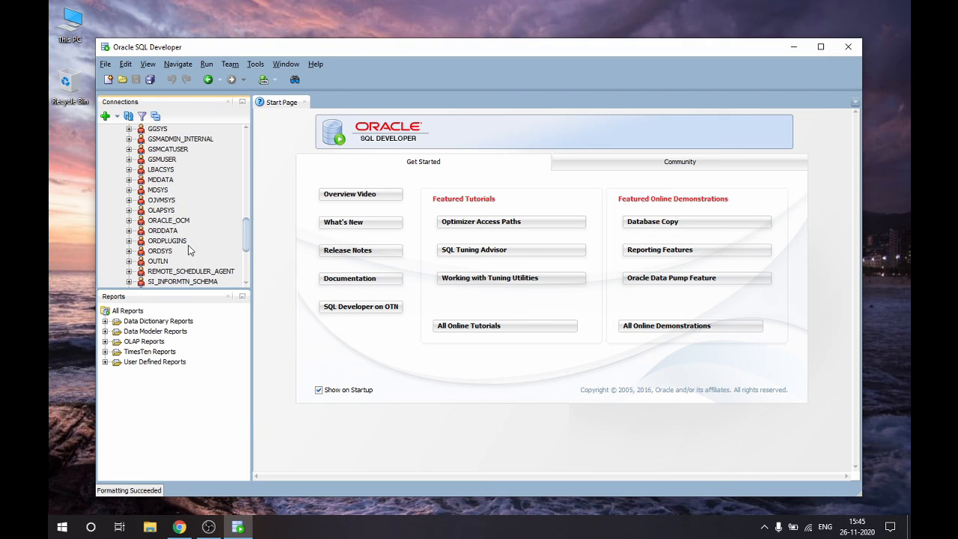
scroll(189, 250, "up", 5)
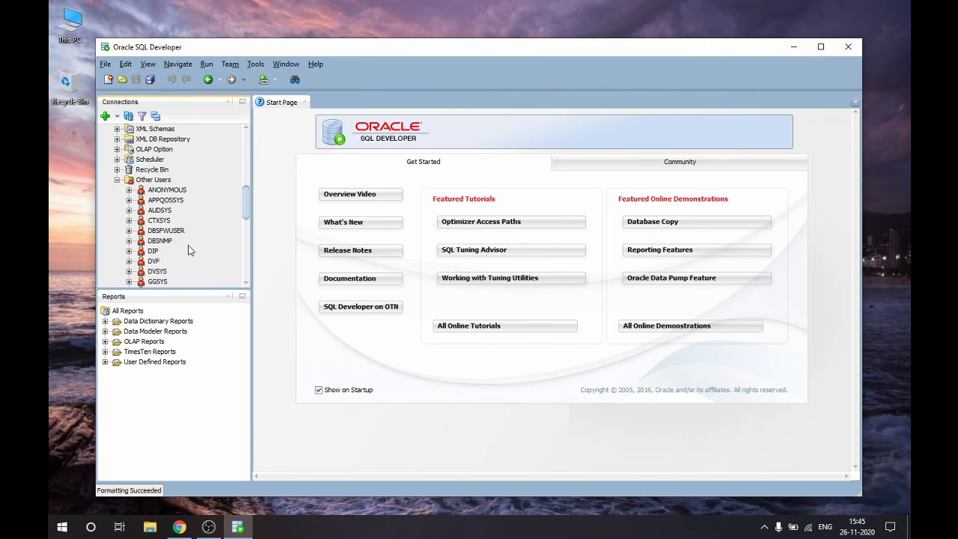
Collapse Other Users and bring up the actions menu for the local connection.
left_click(117, 180)
scroll(182, 222, "up", 4)
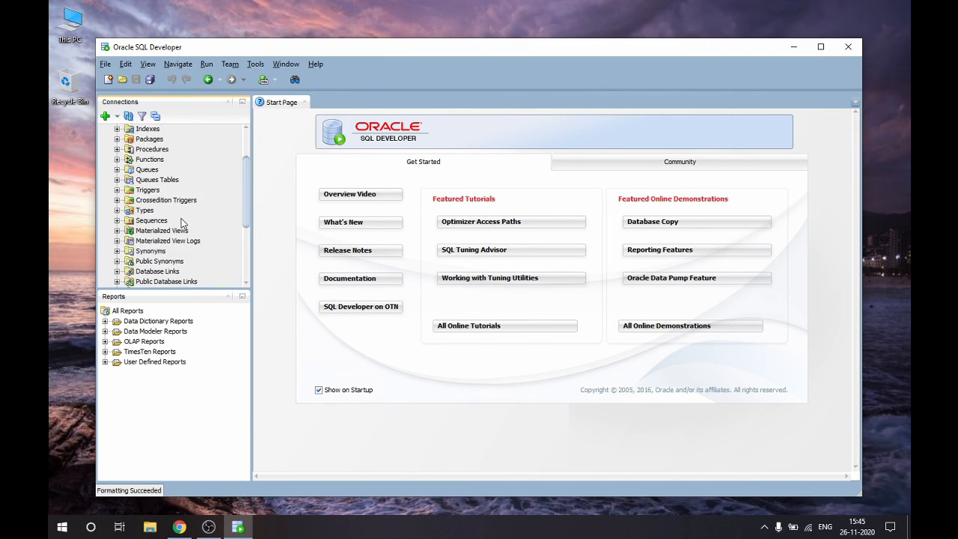
scroll(182, 223, "up", 3)
right_click(120, 139)
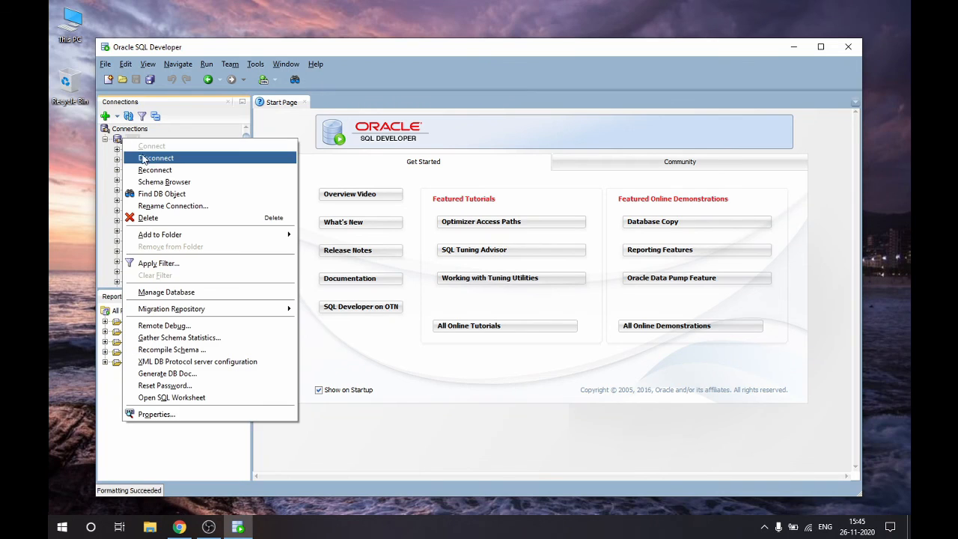